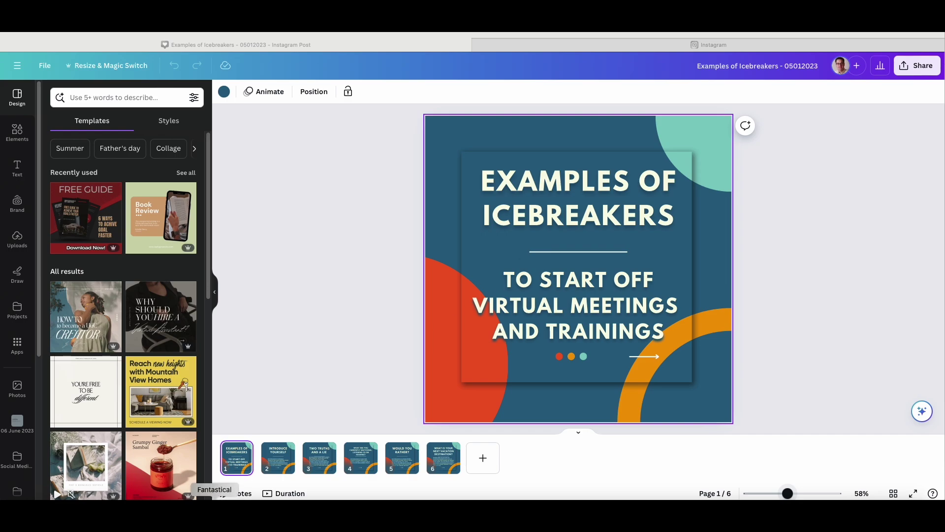
# Flip through slides 2 to 6 in the page strip, then return to the cover slide
pyautogui.rightClick(283, 455)
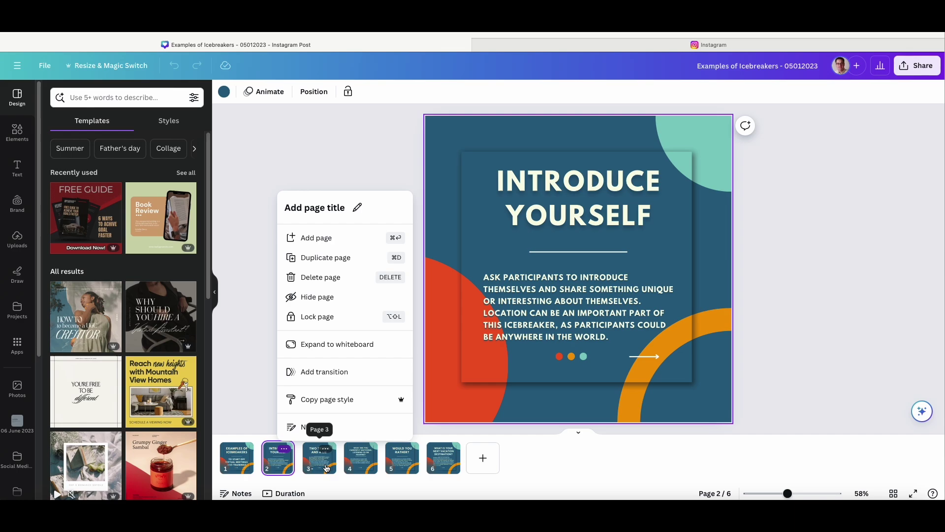
pyautogui.click(325, 466)
pyautogui.click(354, 464)
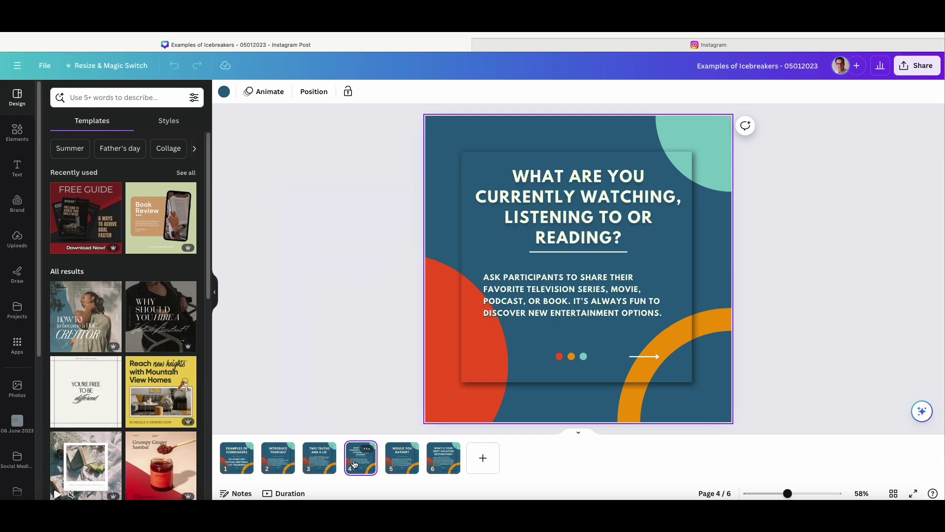
pyautogui.click(408, 465)
pyautogui.click(458, 466)
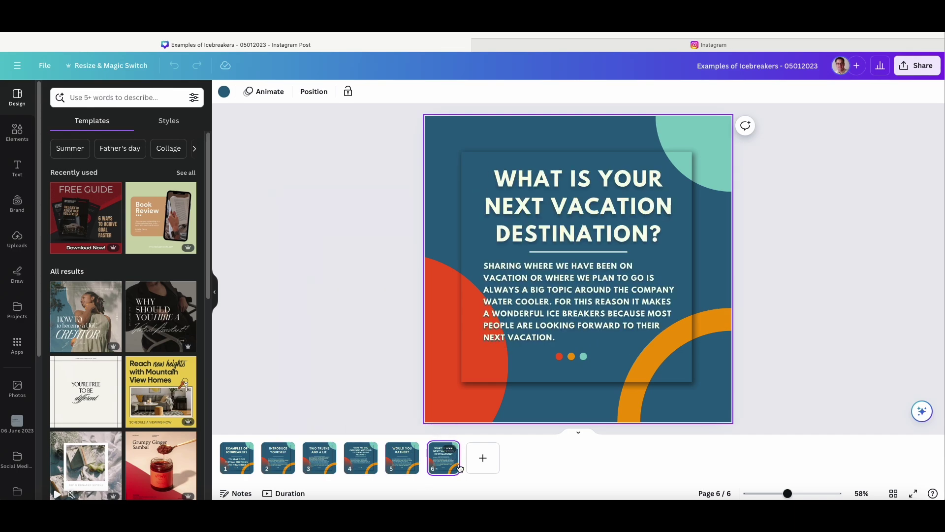
pyautogui.click(238, 462)
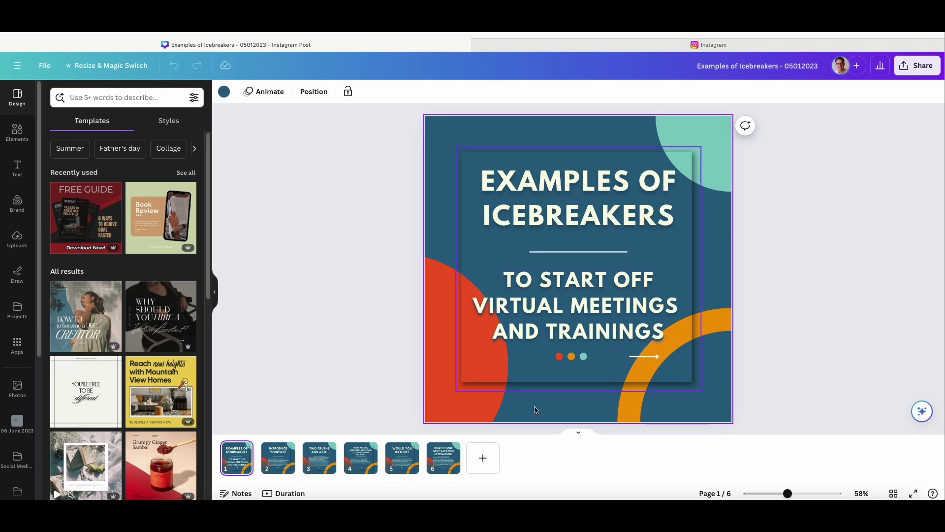
# Review slides 2 to 6 again in order, ending on the vacation destination slide
pyautogui.click(290, 471)
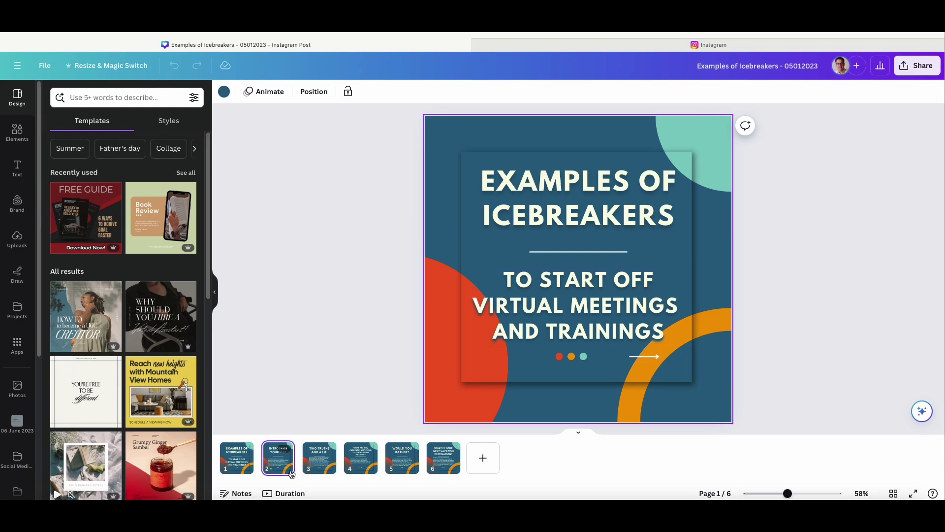
pyautogui.click(316, 469)
pyautogui.click(360, 468)
pyautogui.click(406, 470)
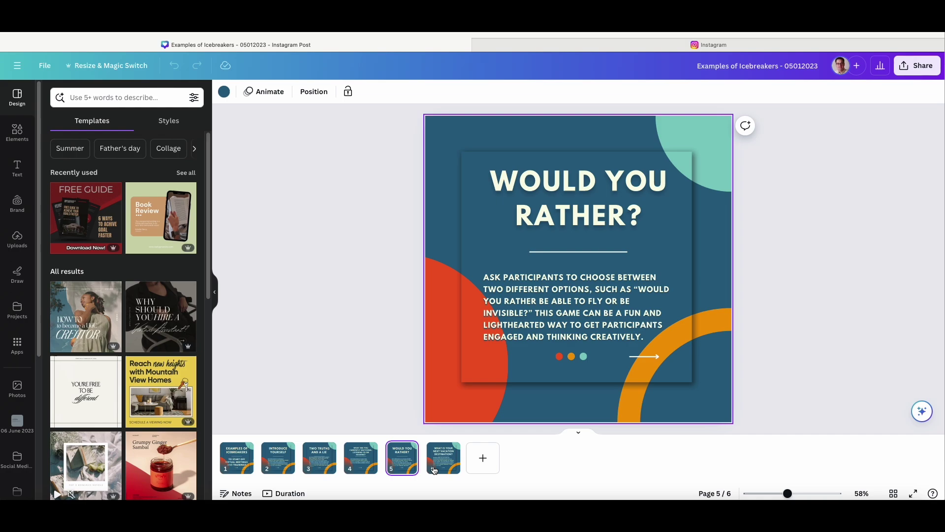
pyautogui.click(434, 470)
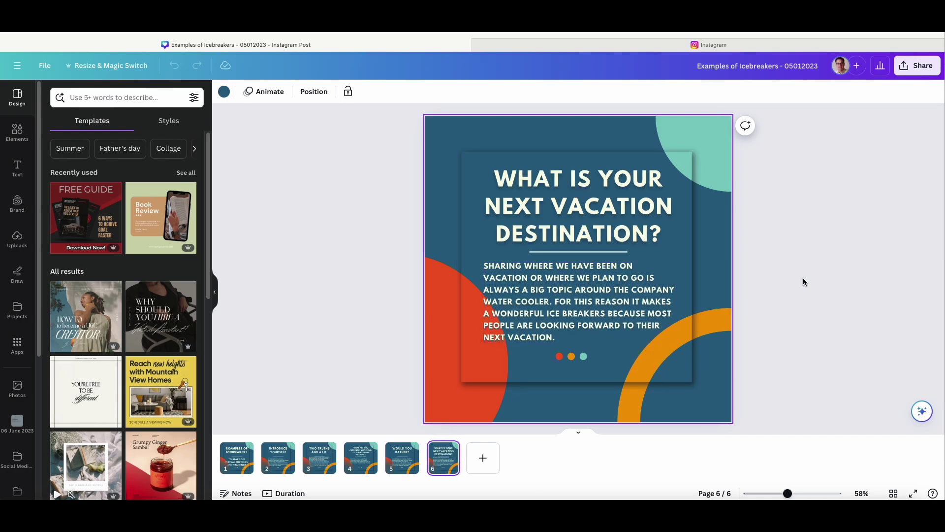
# Download all 6 pages of the icebreakers design as PNG from the Share menu
pyautogui.click(917, 65)
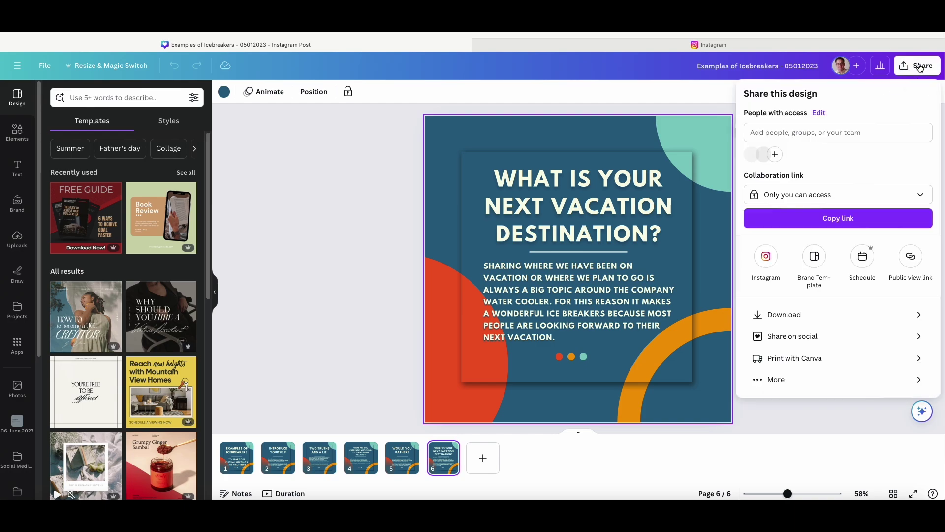
pyautogui.click(789, 316)
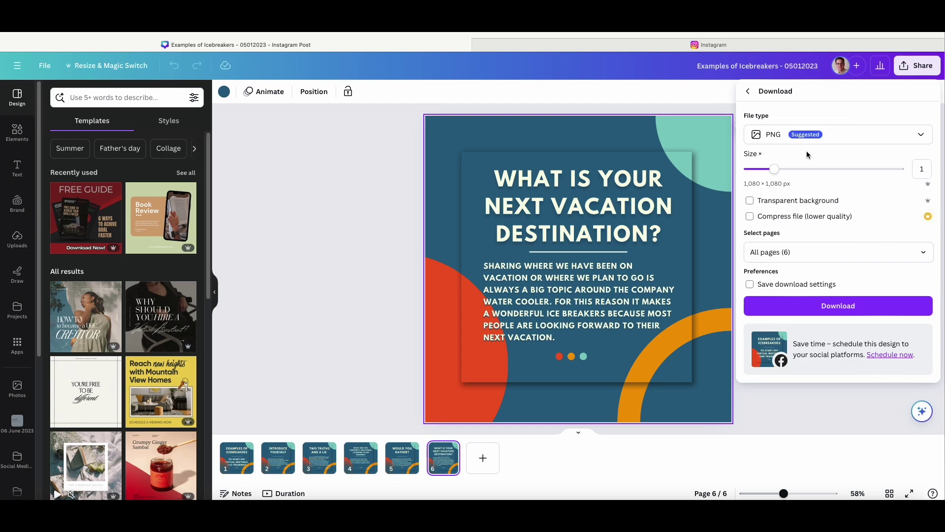
pyautogui.click(841, 307)
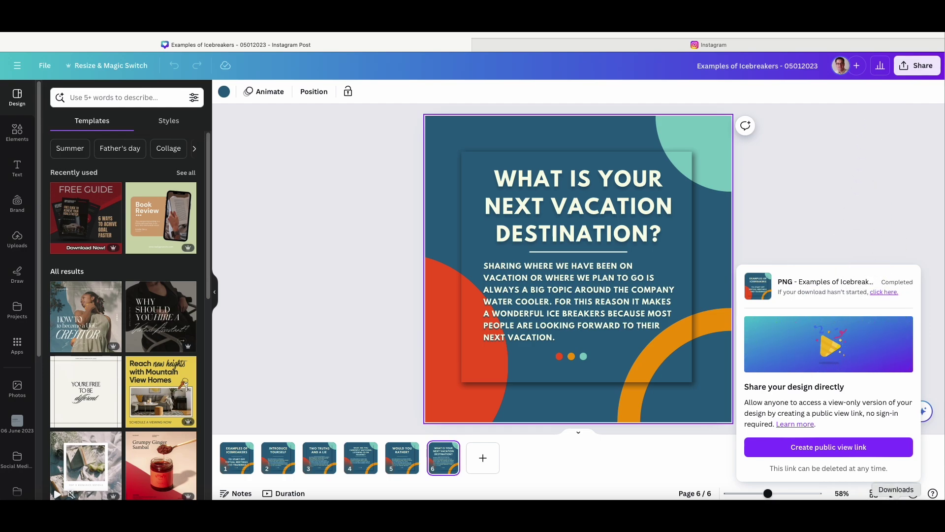
# Open the downloaded icebreakers folder in Finder and preview 1.png and 6.png
pyautogui.click(900, 494)
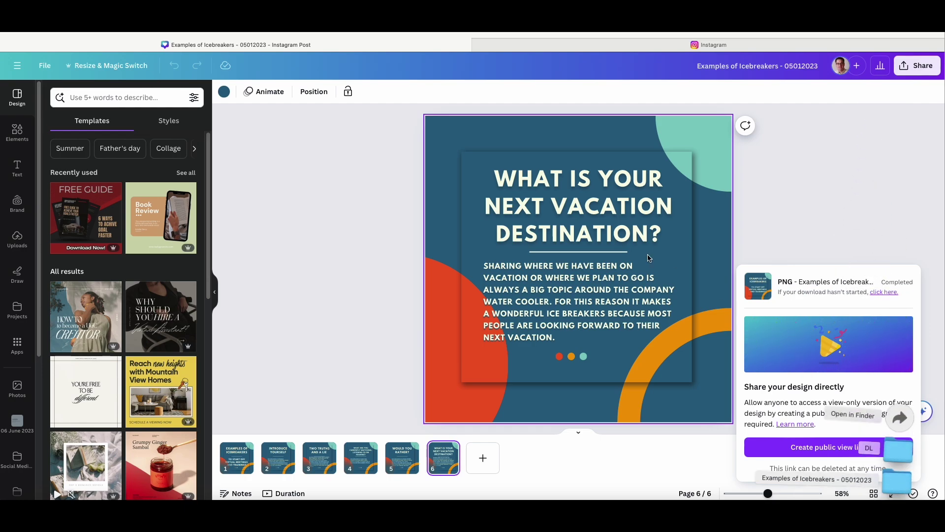
pyautogui.click(897, 480)
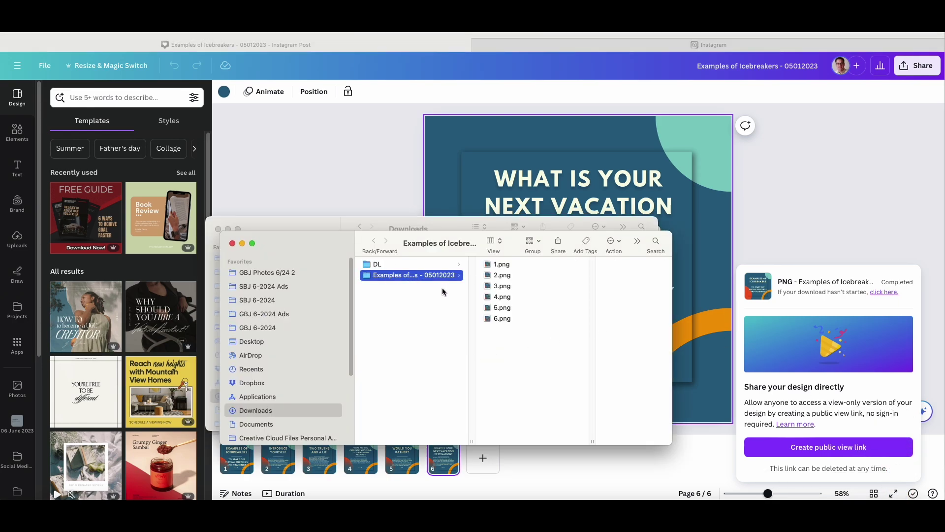
pyautogui.click(506, 265)
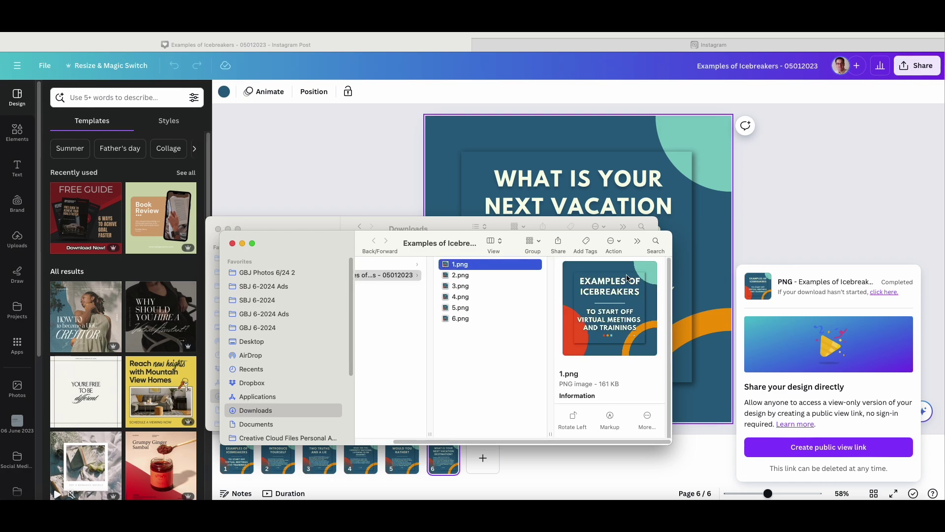
pyautogui.click(468, 319)
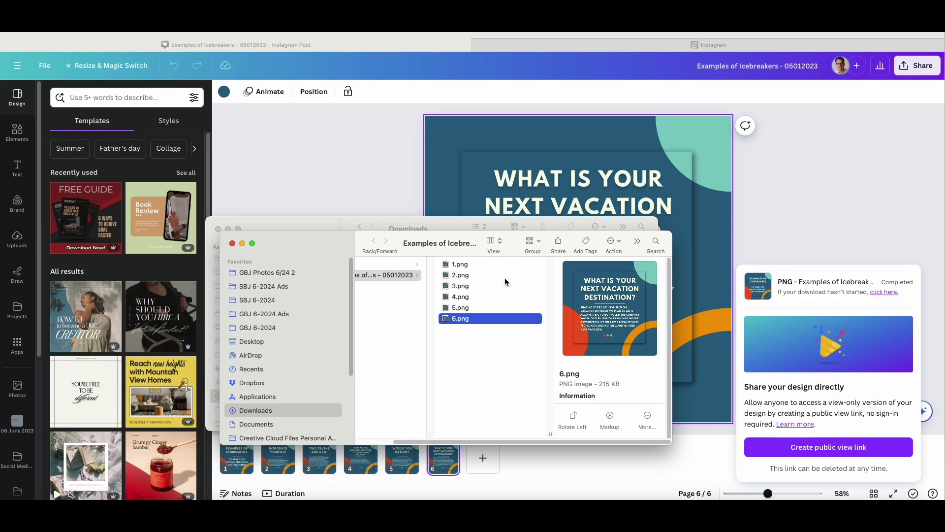
# Preview 1.png through 6.png in order to confirm they match the slides
pyautogui.click(462, 266)
pyautogui.click(463, 276)
pyautogui.click(464, 286)
pyautogui.click(462, 295)
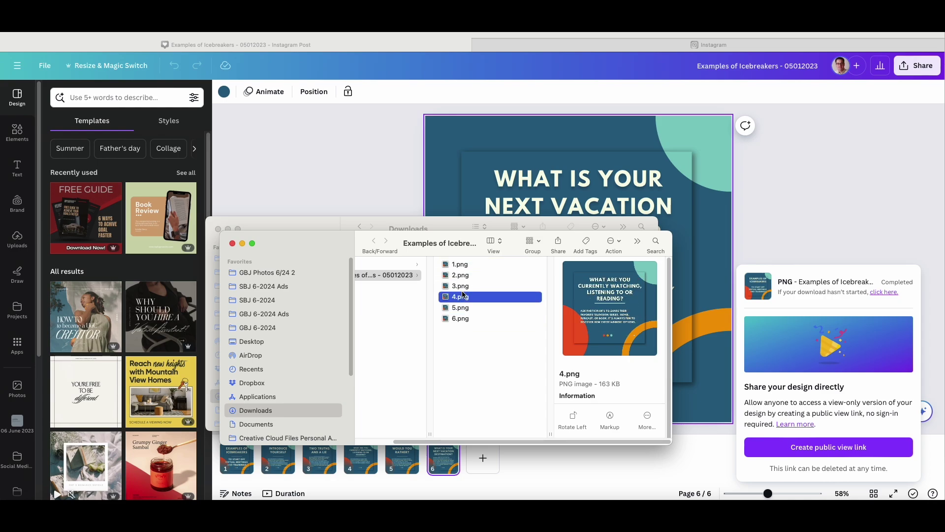
pyautogui.click(465, 307)
pyautogui.click(467, 319)
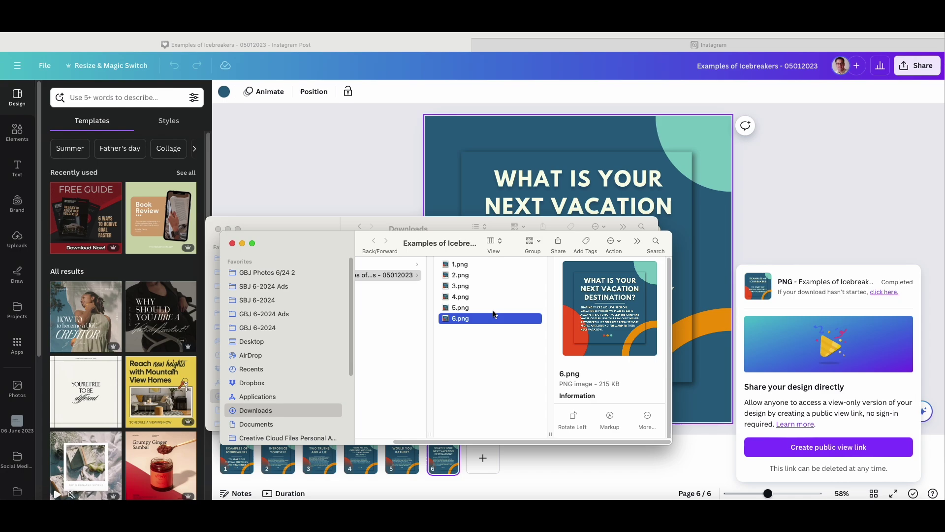
# Start a new Instagram post and choose to upload images from the computer
pyautogui.click(598, 44)
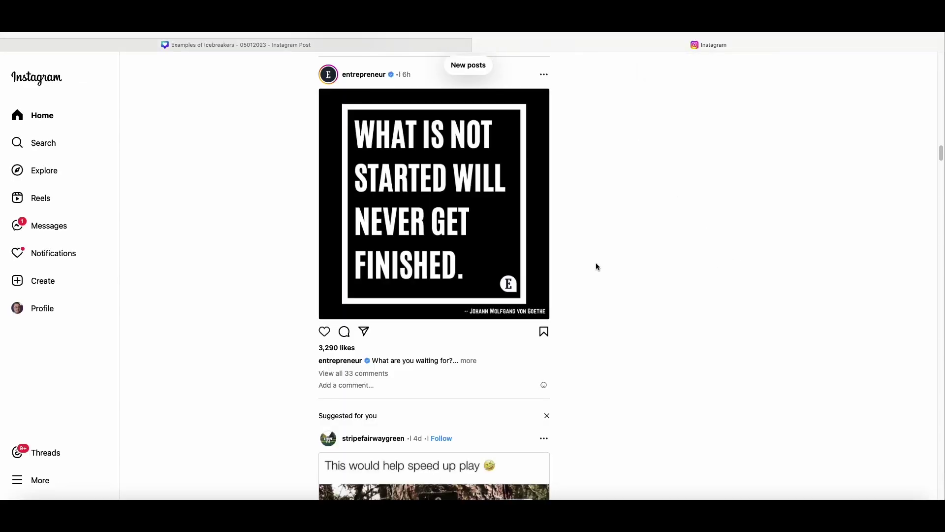
pyautogui.click(38, 284)
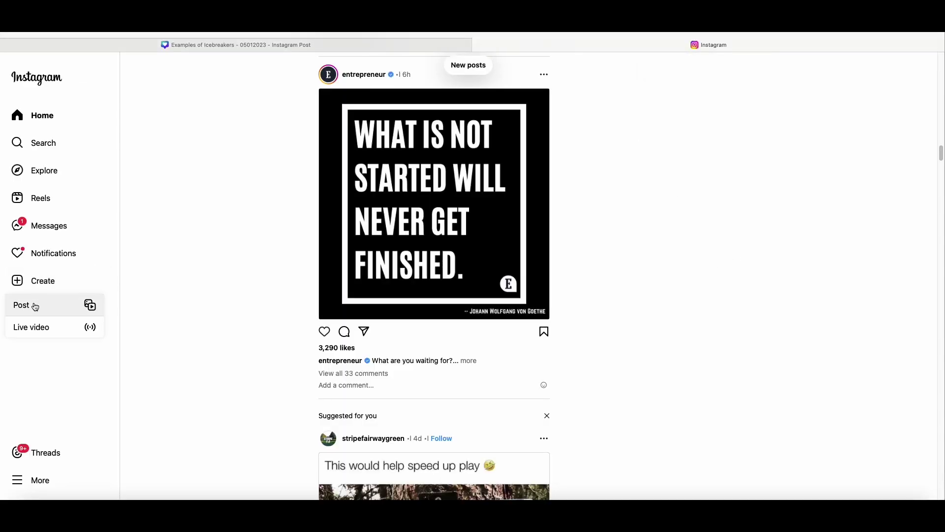
pyautogui.click(35, 307)
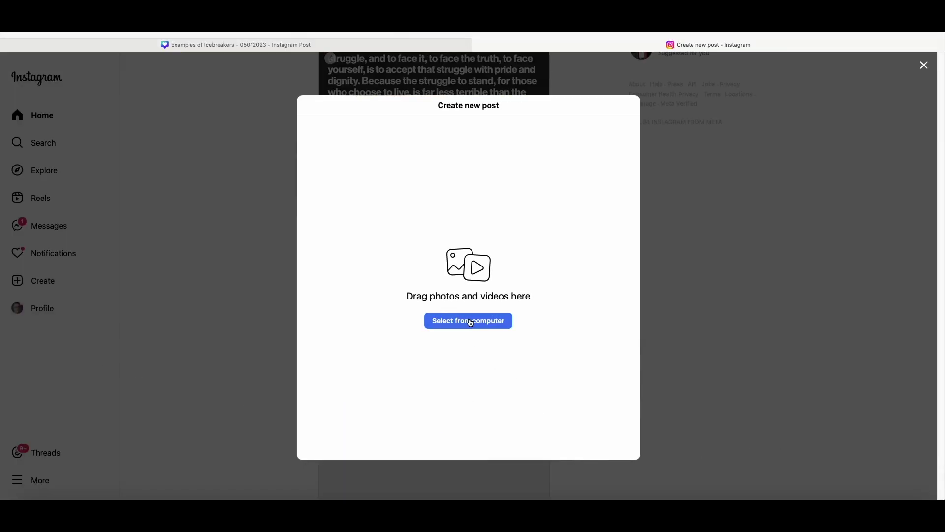
pyautogui.click(468, 323)
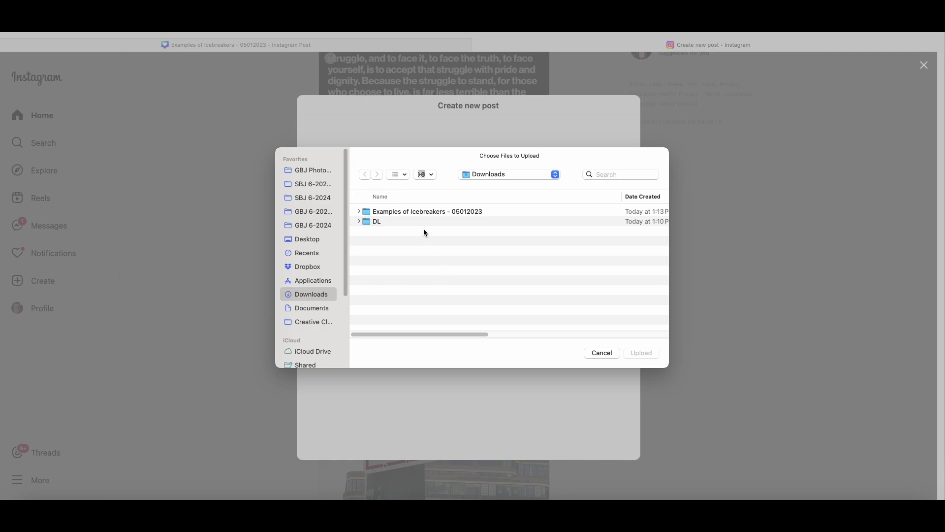
# Open the Examples of Icebreakers folder and select all six files, 1.png to 6.png
pyautogui.click(421, 212)
pyautogui.doubleClick(420, 211)
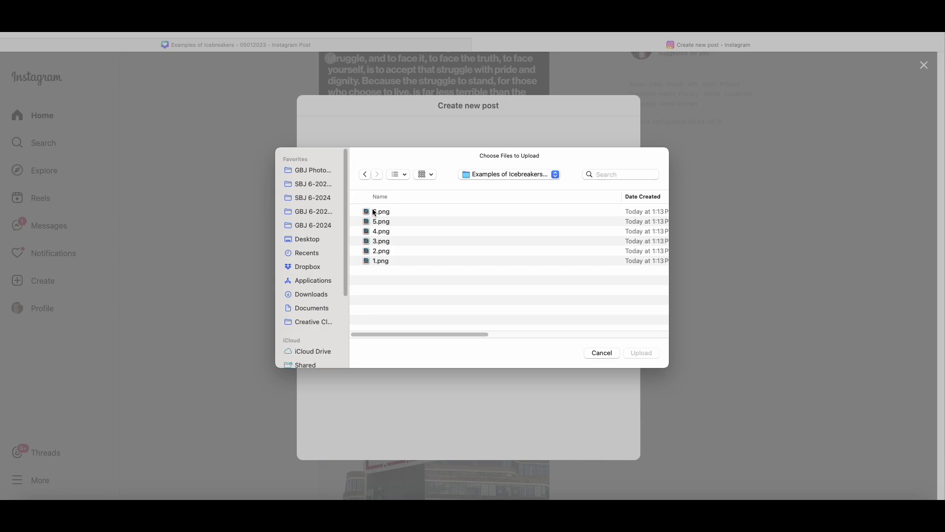
pyautogui.click(382, 213)
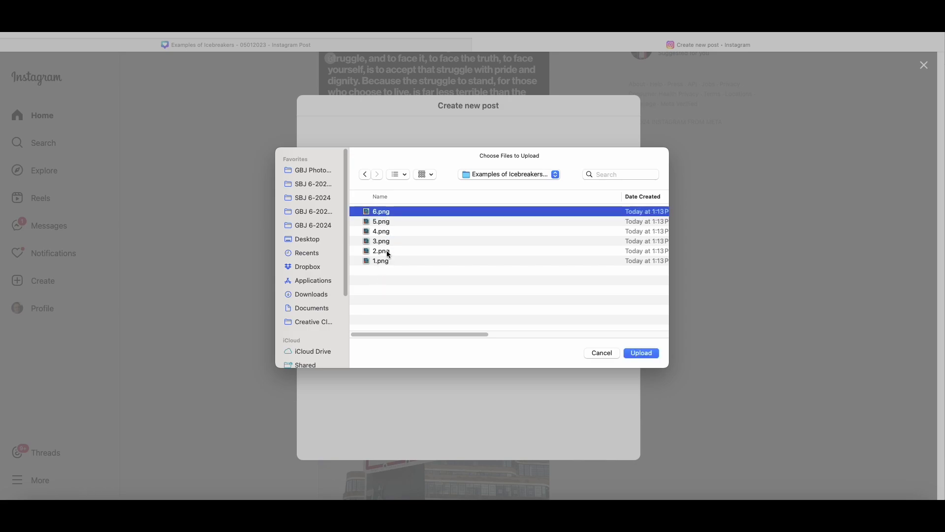
pyautogui.keyDown('shift'); pyautogui.click(387, 261); pyautogui.keyUp('shift')
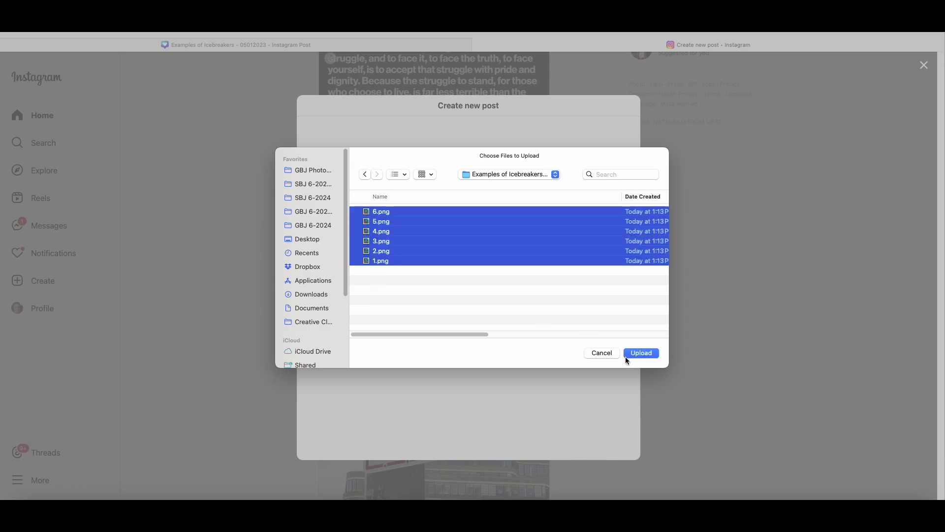
# Upload the six PNGs and drag the Examples of Icebreakers slide to the first carousel position
pyautogui.click(645, 355)
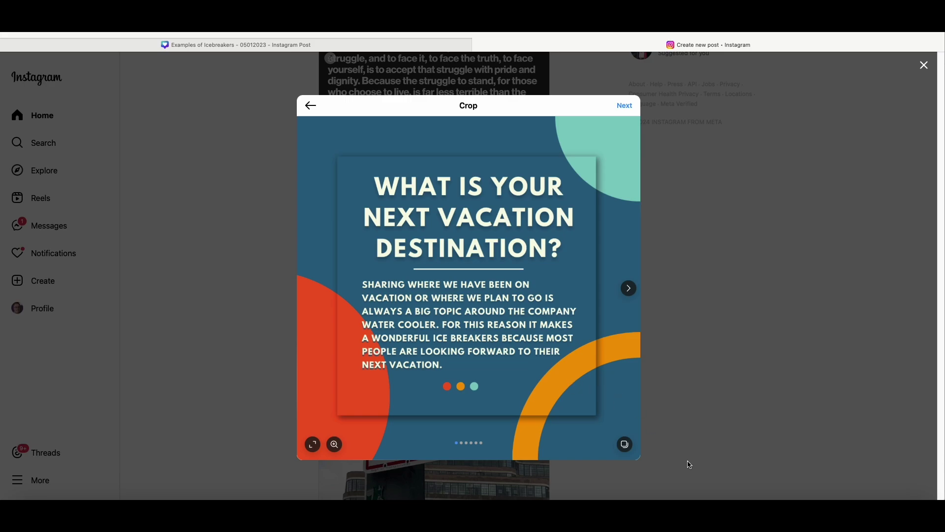
pyautogui.click(625, 444)
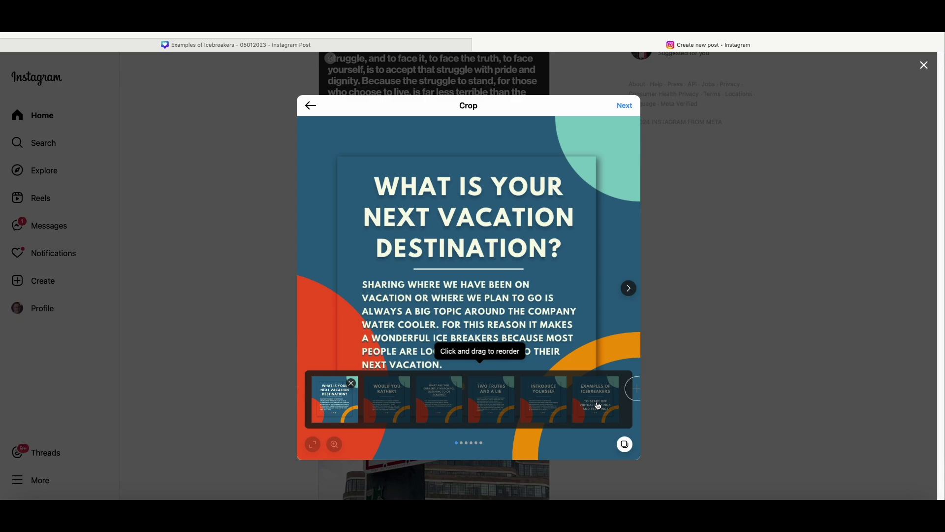
pyautogui.moveTo(599, 406); pyautogui.dragTo(338, 417)
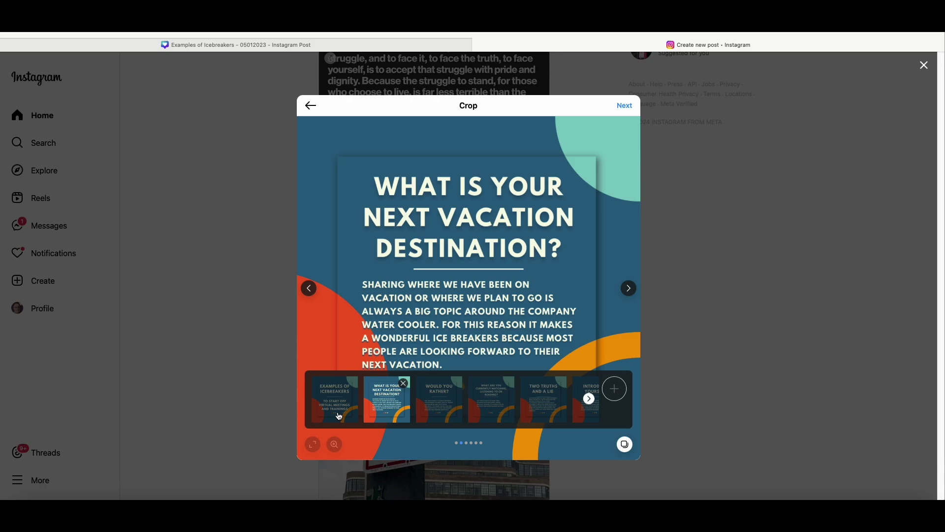
# Check the slide order with the arrows, then drag the vacation destination slide to the end
pyautogui.click(625, 445)
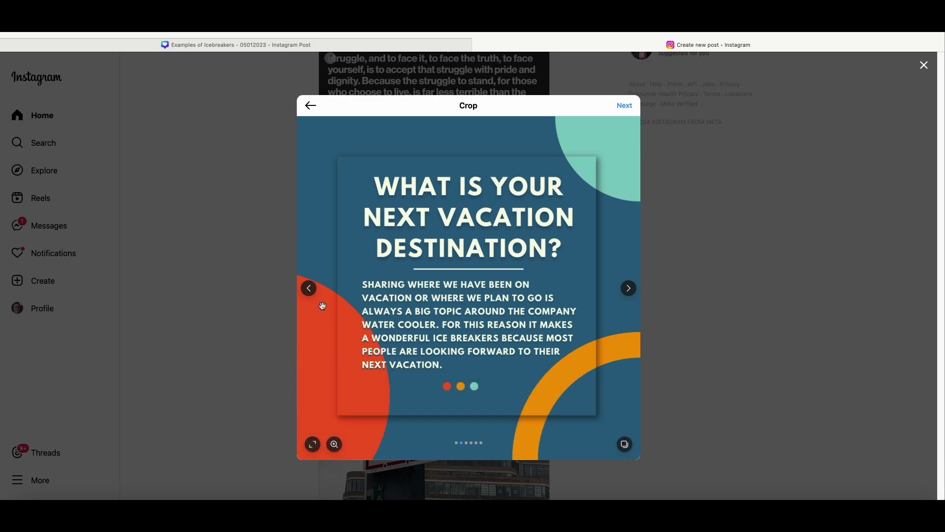
pyautogui.click(309, 288)
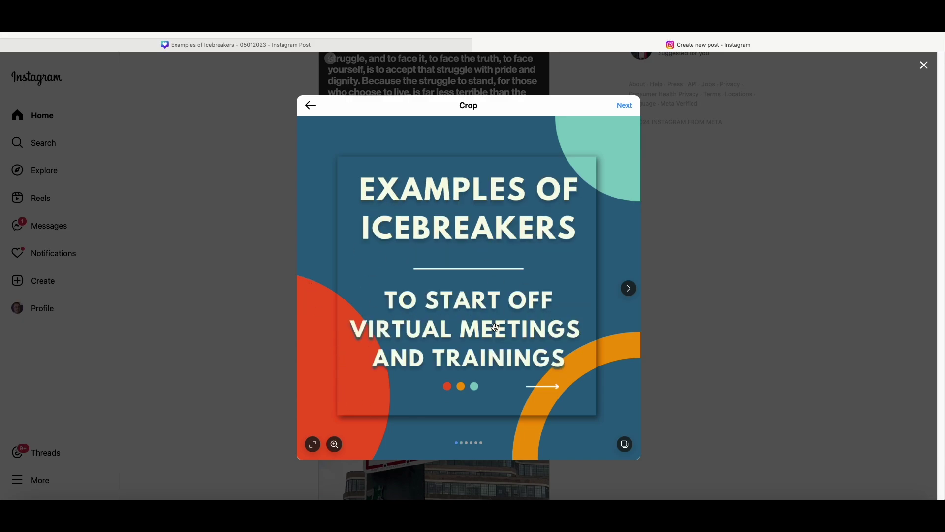
pyautogui.click(630, 288)
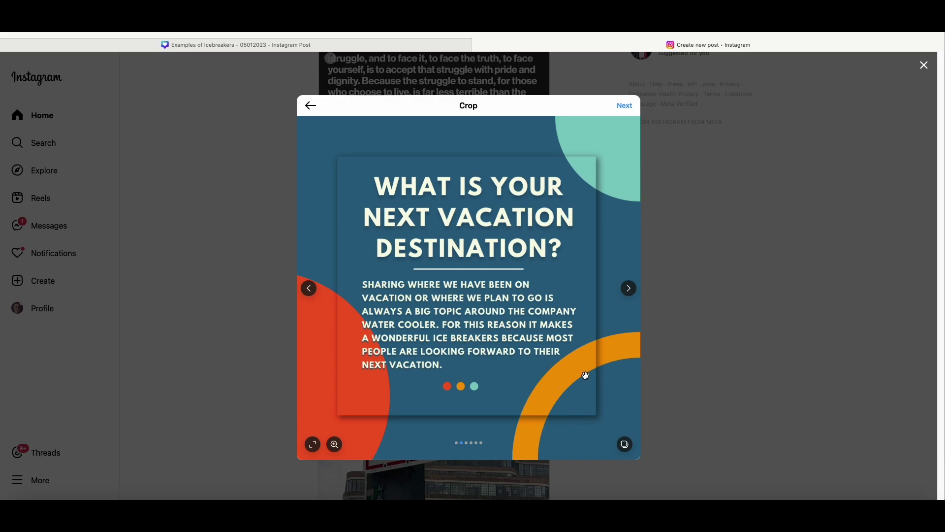
pyautogui.click(628, 289)
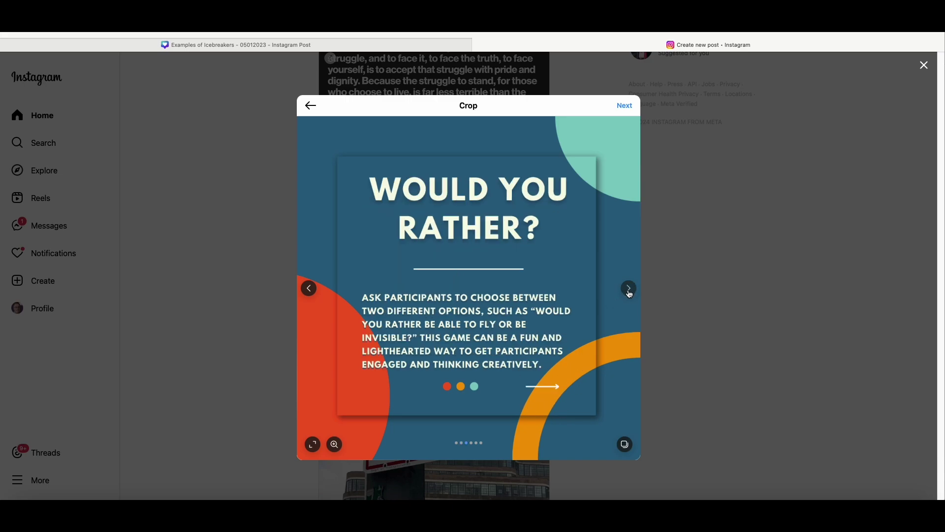
pyautogui.click(309, 288)
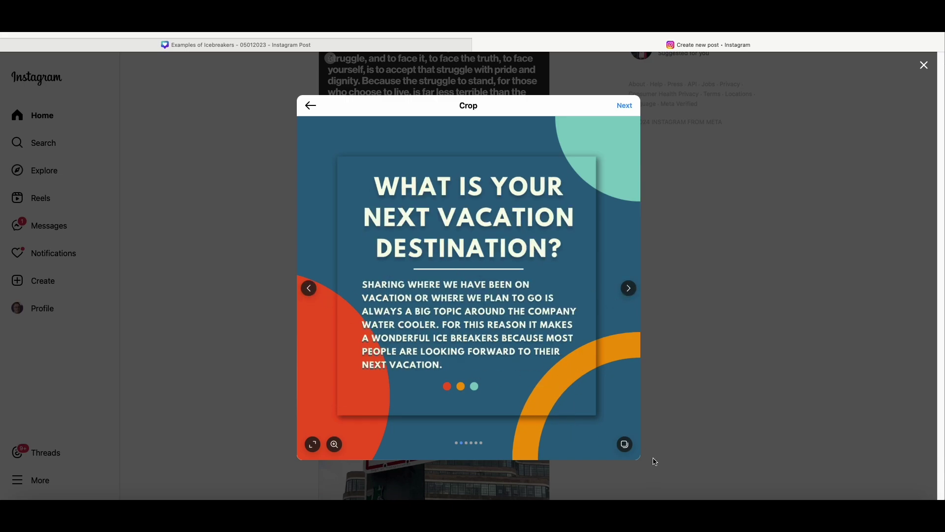
pyautogui.click(625, 444)
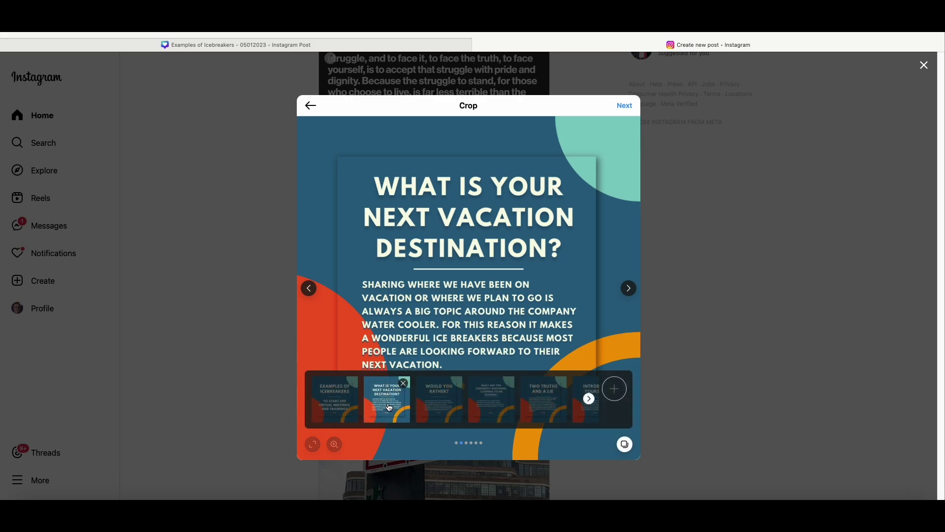
pyautogui.moveTo(389, 409); pyautogui.dragTo(592, 420)
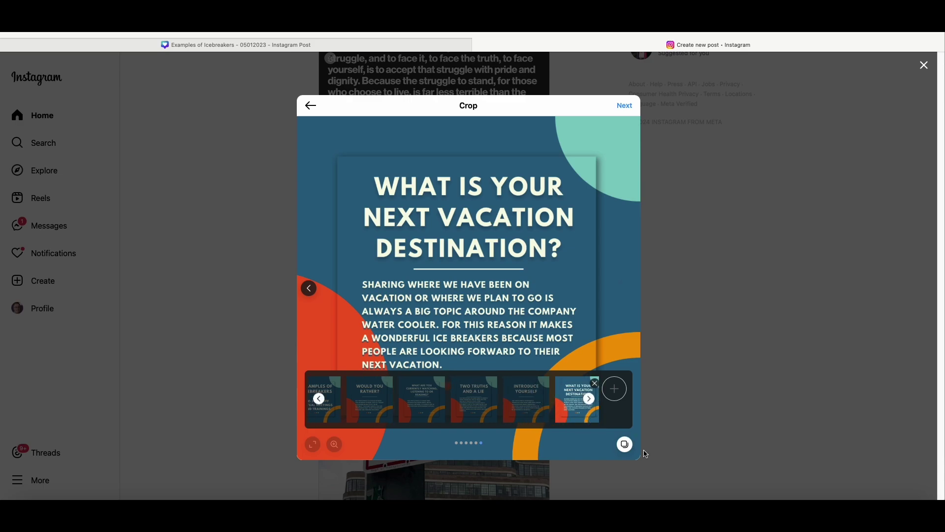
# Step back through the reordered carousel to the Examples of Icebreakers cover slide
pyautogui.click(626, 445)
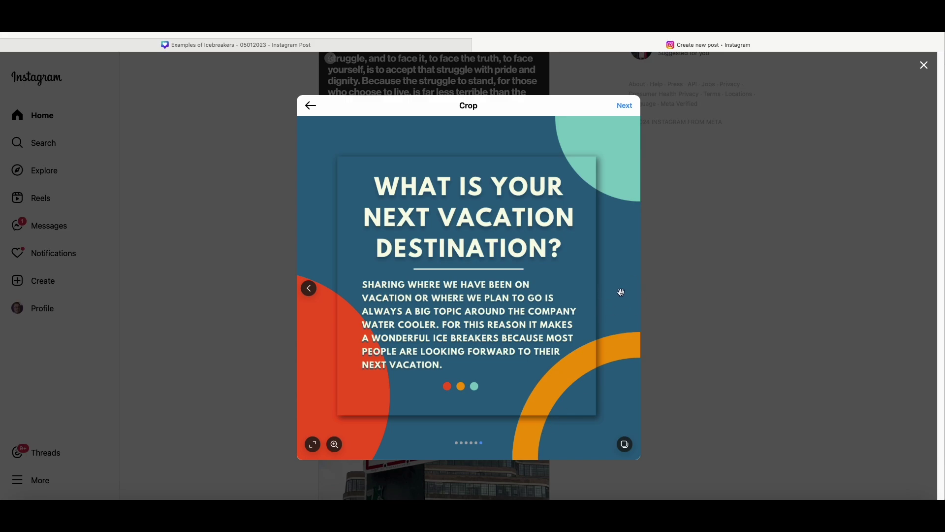
pyautogui.click(309, 290)
pyautogui.click(309, 291)
pyautogui.click(309, 291)
pyautogui.click(309, 290)
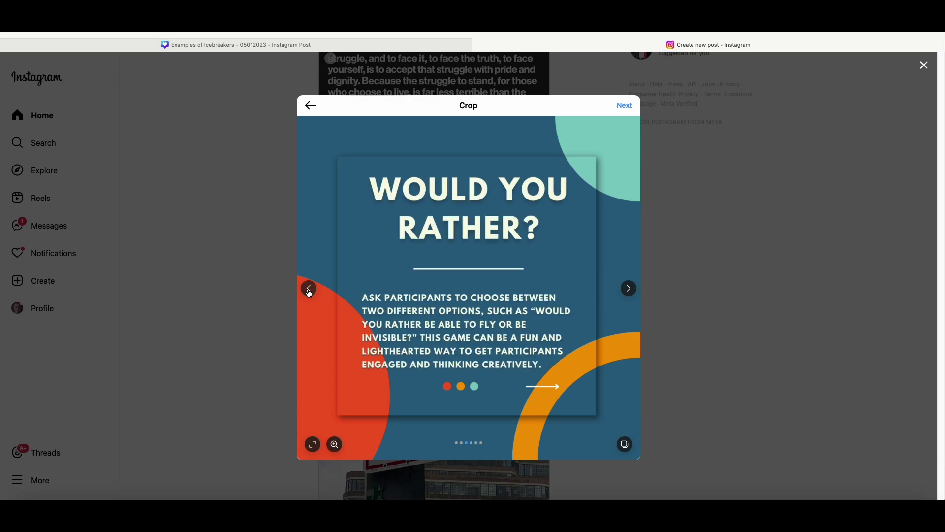
pyautogui.click(309, 291)
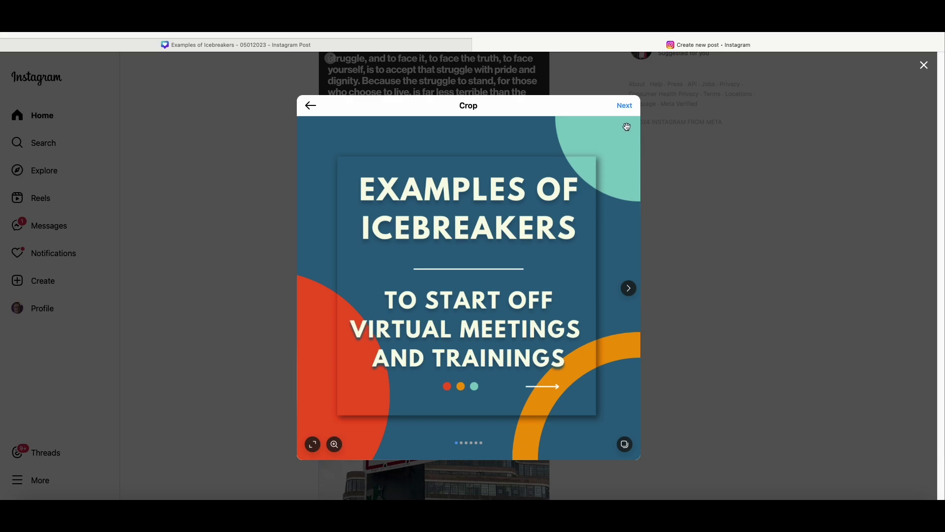
# Pass the Crop and Edit steps unchanged, glancing at Adjustments, to reach the caption screen
pyautogui.click(625, 106)
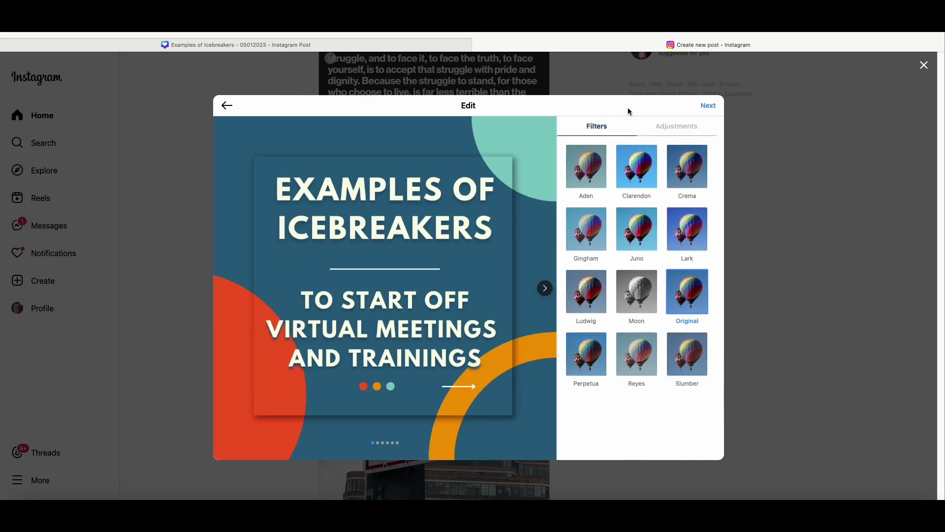
pyautogui.click(686, 127)
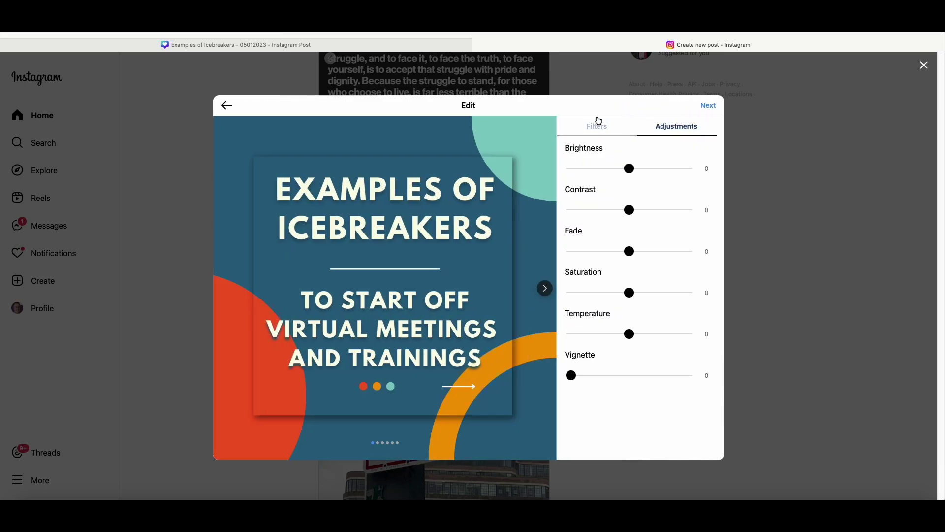
pyautogui.click(598, 127)
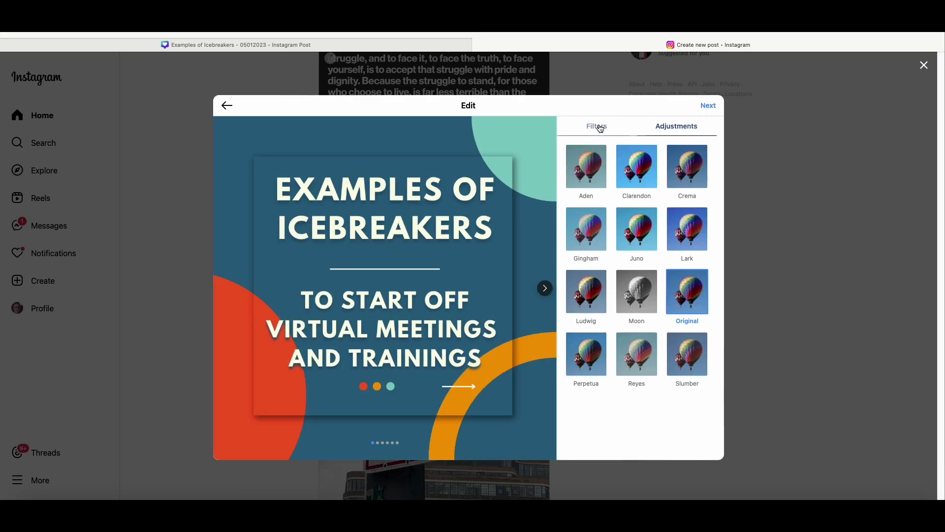
pyautogui.click(708, 106)
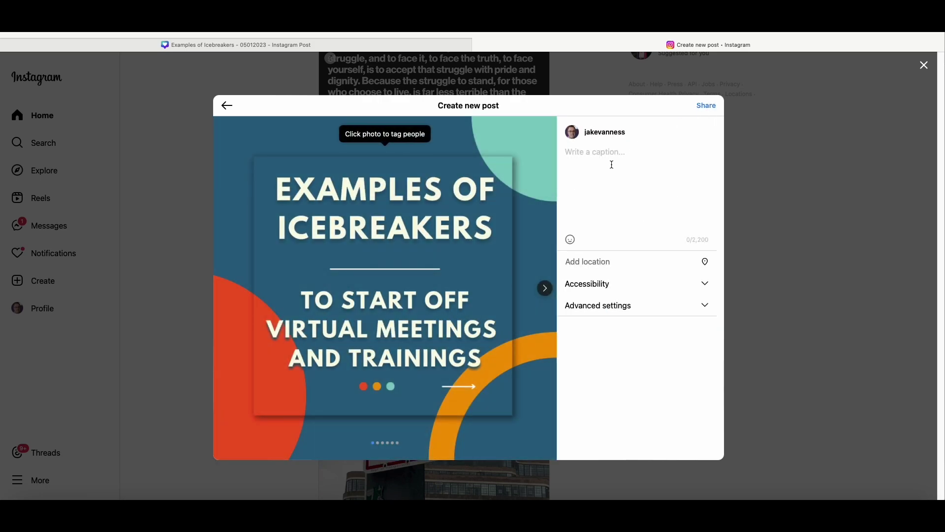